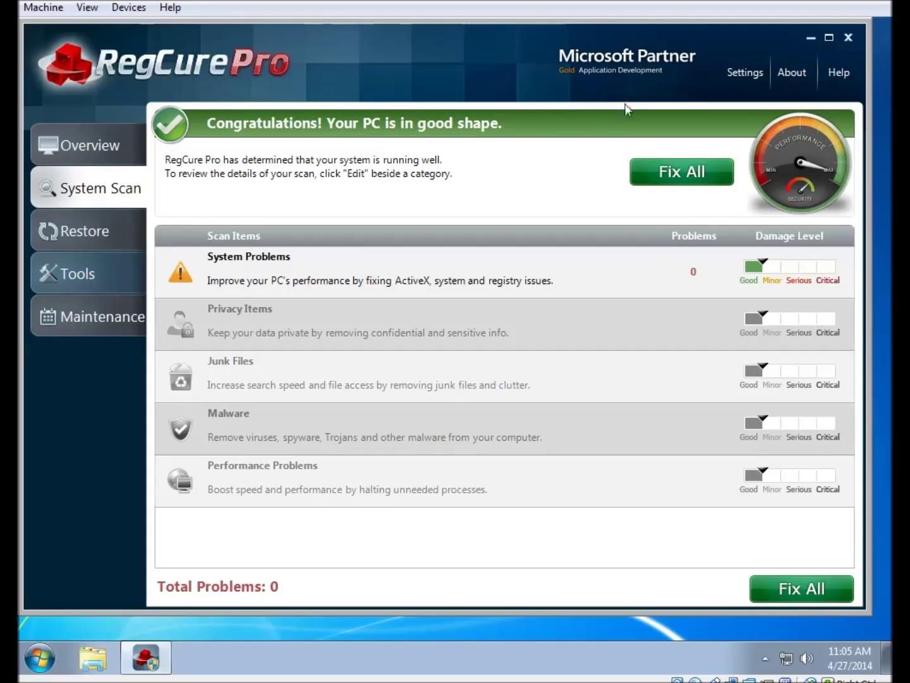
Go from the scan results to RegCure Pro's Settings page.
click(740, 72)
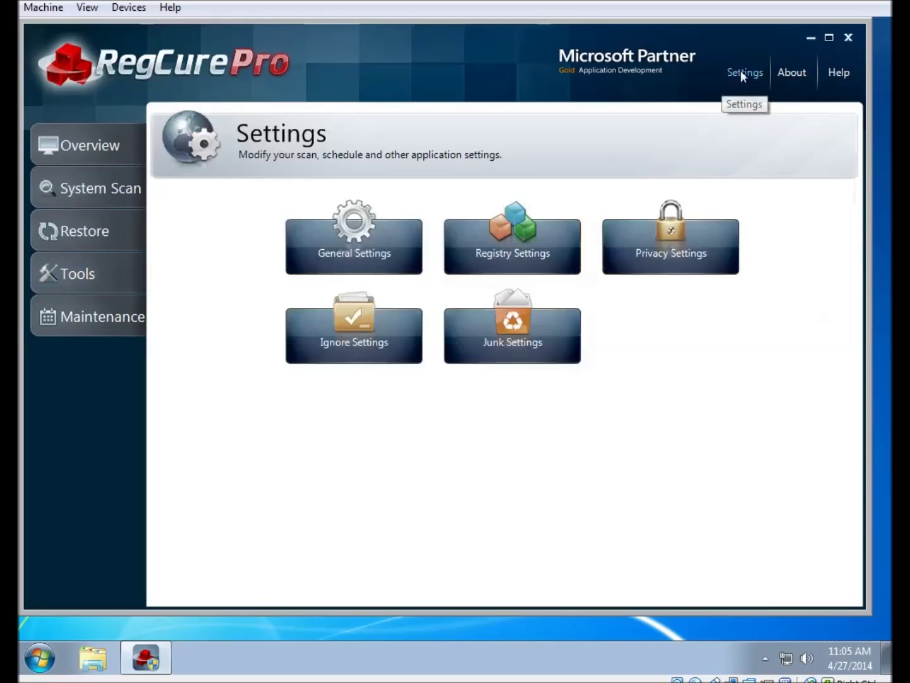
In General Settings, uncheck 'Launch application when Windows starts' and 'Automatically start scan when application starts'.
click(353, 242)
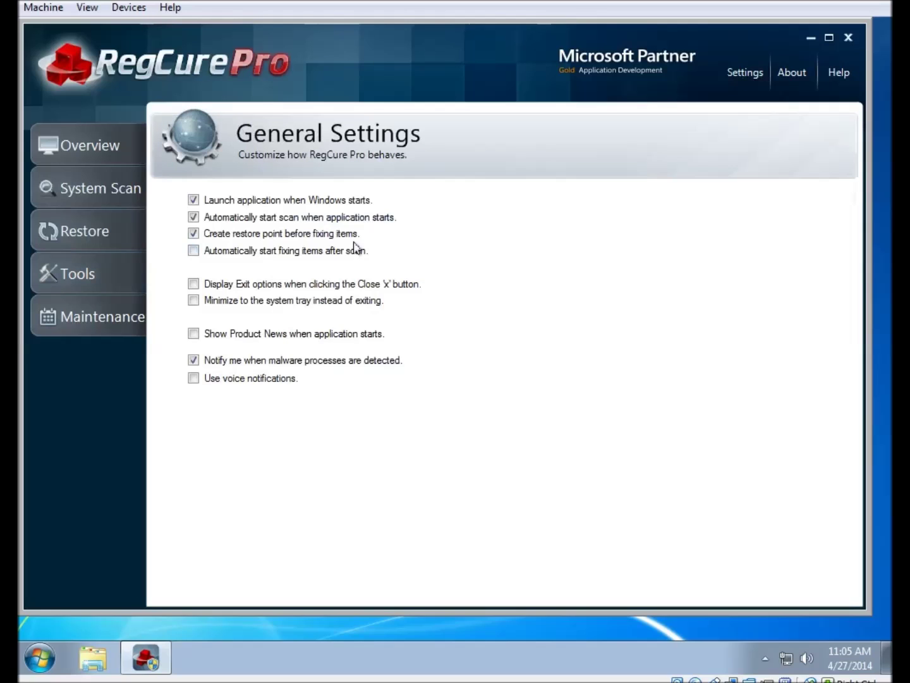
click(194, 201)
click(194, 218)
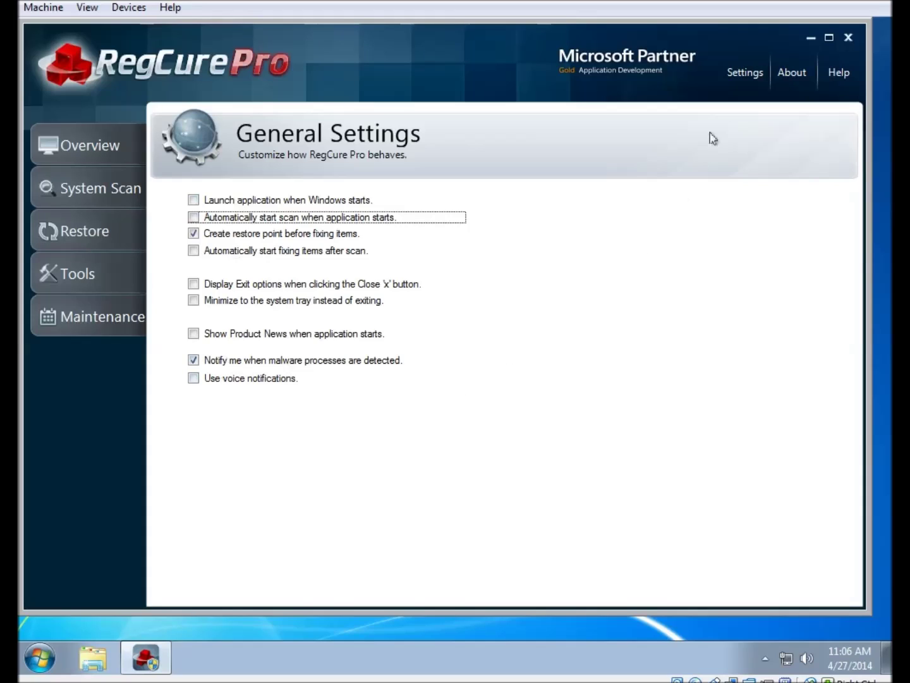
click(743, 73)
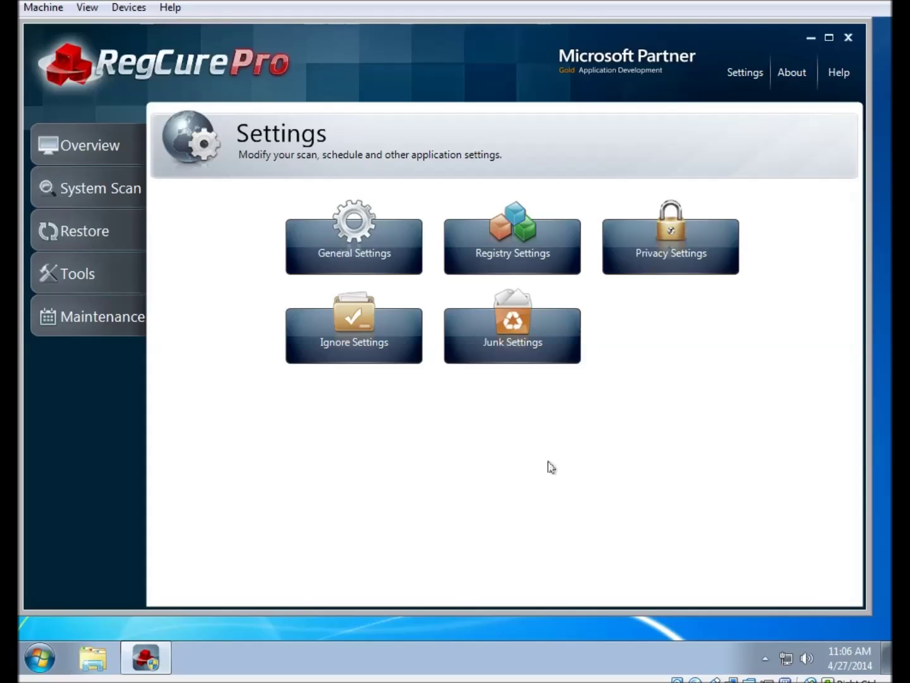
Uncheck Internet Explorer's History, Auto-Complete form data and Downloaded program files privacy items.
click(698, 261)
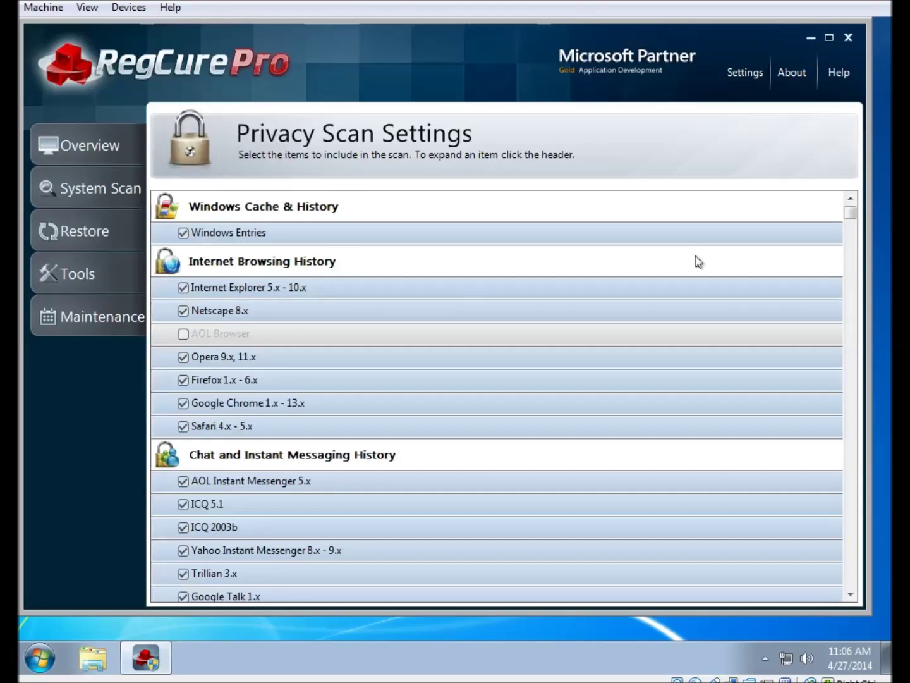
click(235, 287)
scroll(632, 338, down, 1)
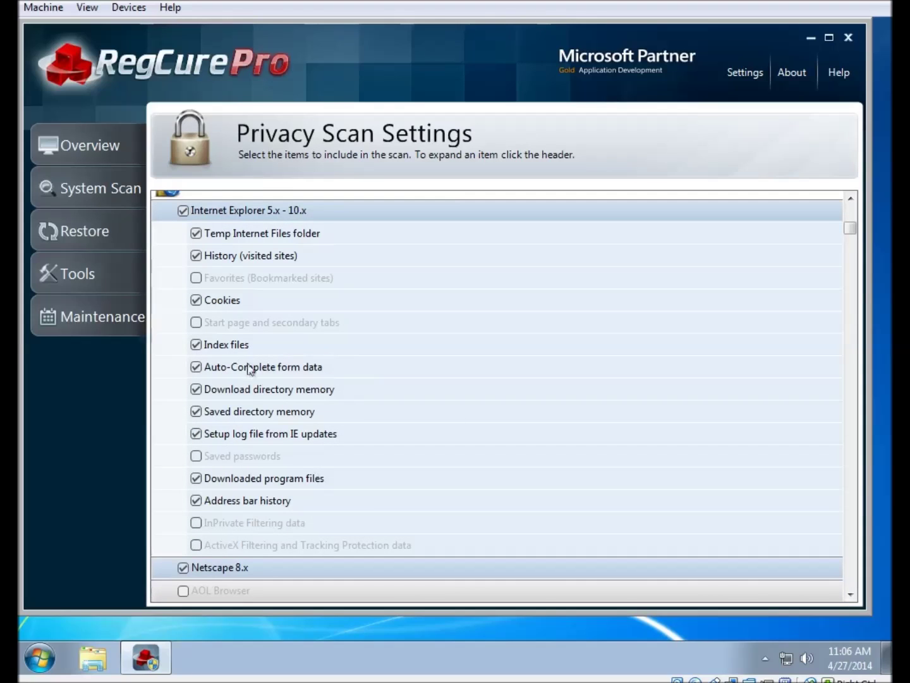
click(196, 367)
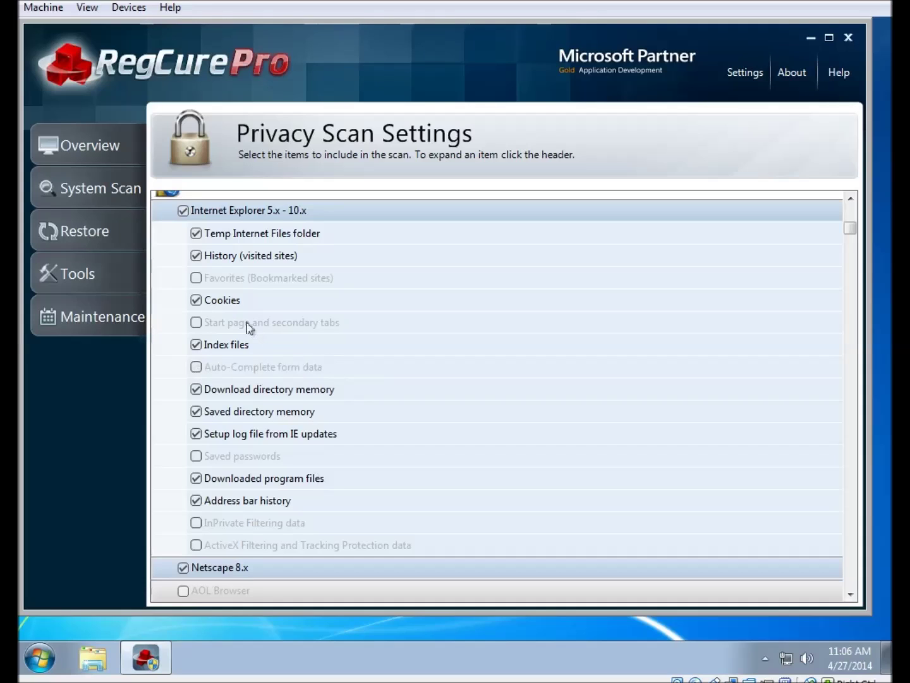
click(196, 256)
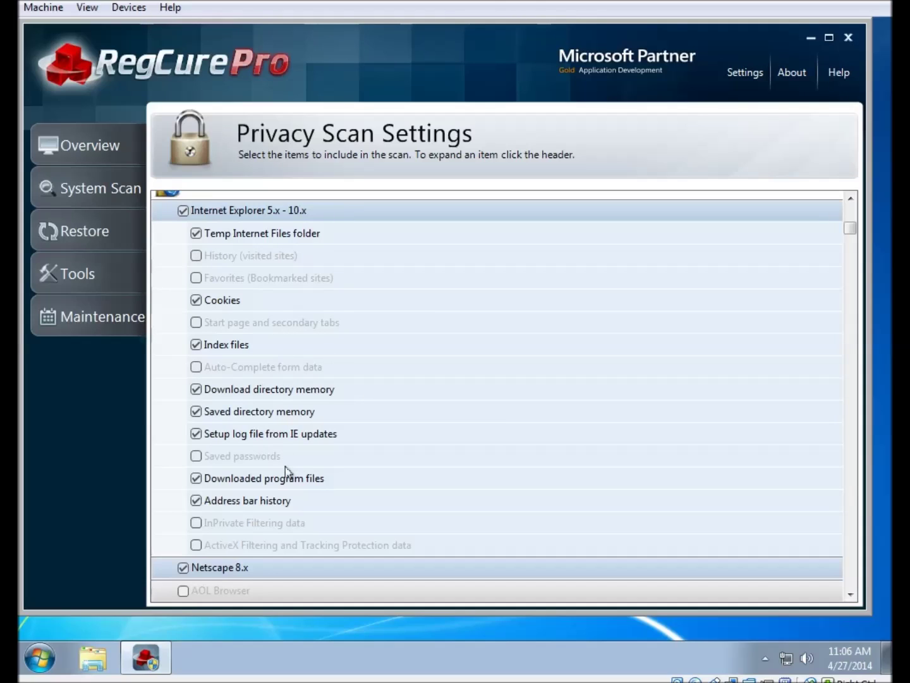
click(197, 479)
scroll(282, 522, down, 1)
scroll(266, 475, up, 1)
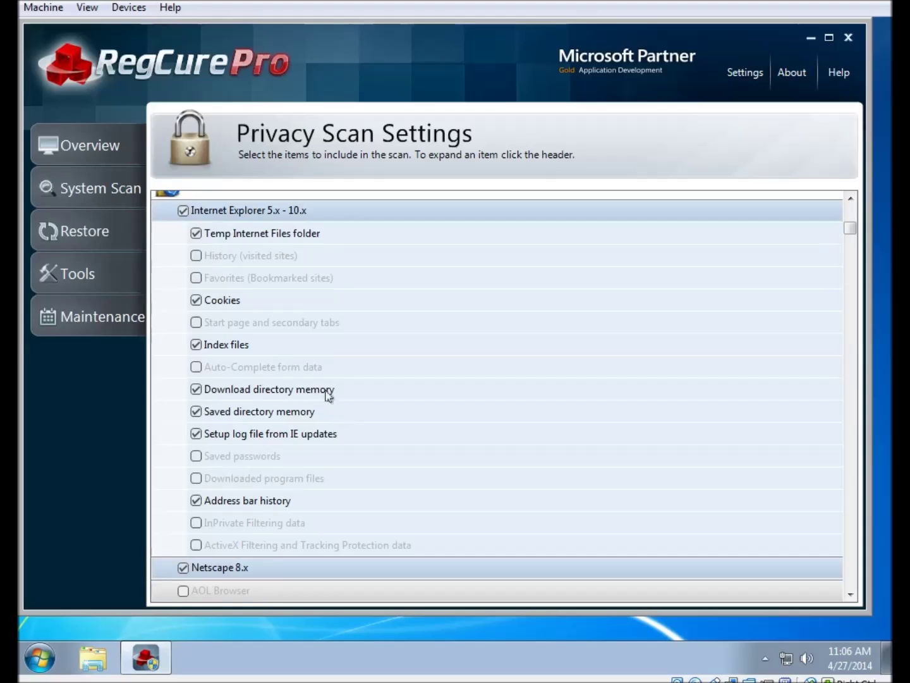
click(225, 212)
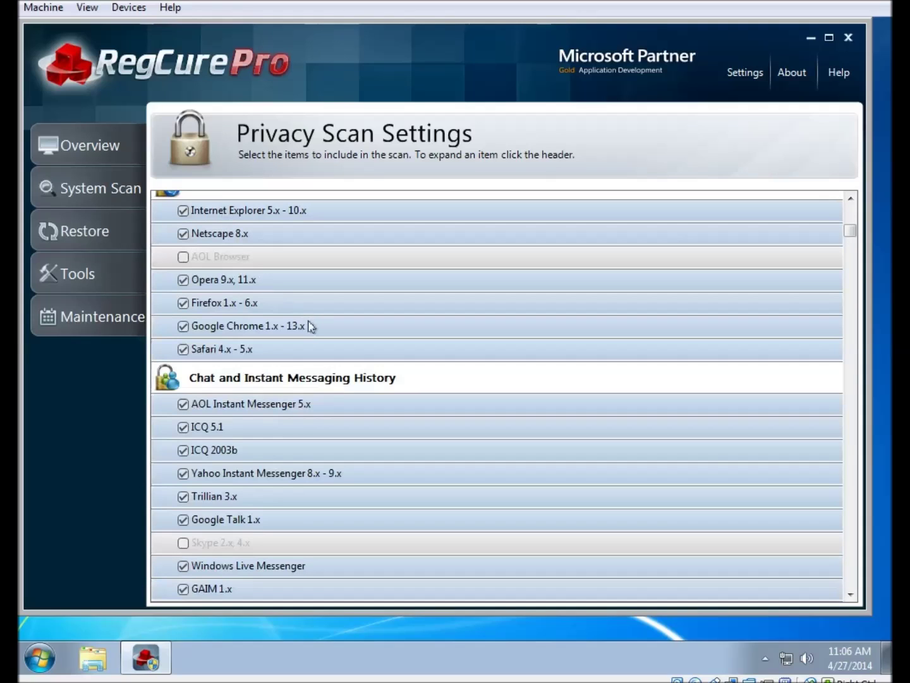
Review the Google Chrome and Firefox privacy items, then return to the Settings overview.
click(265, 326)
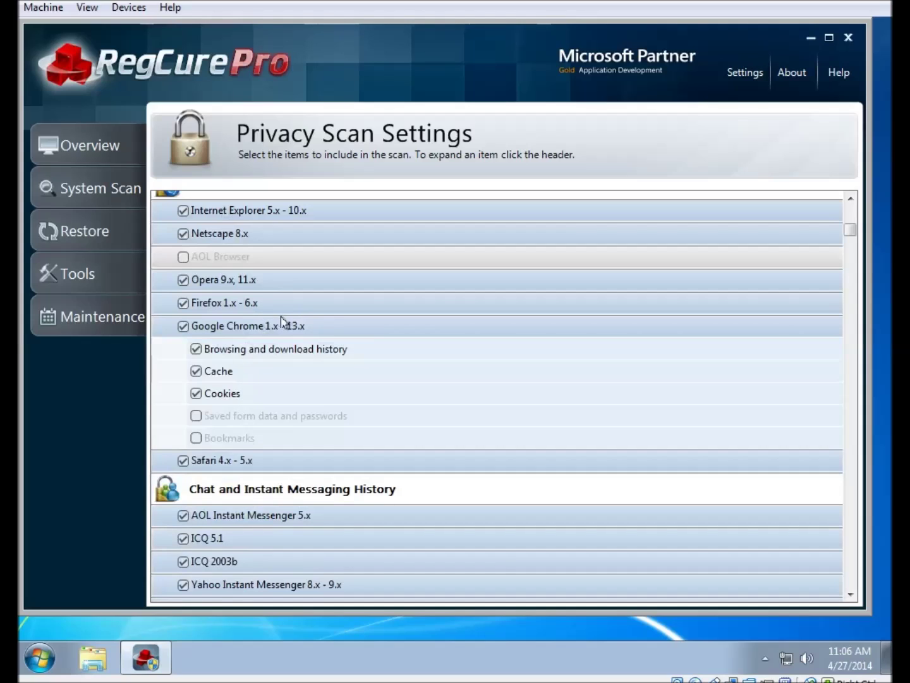
click(278, 327)
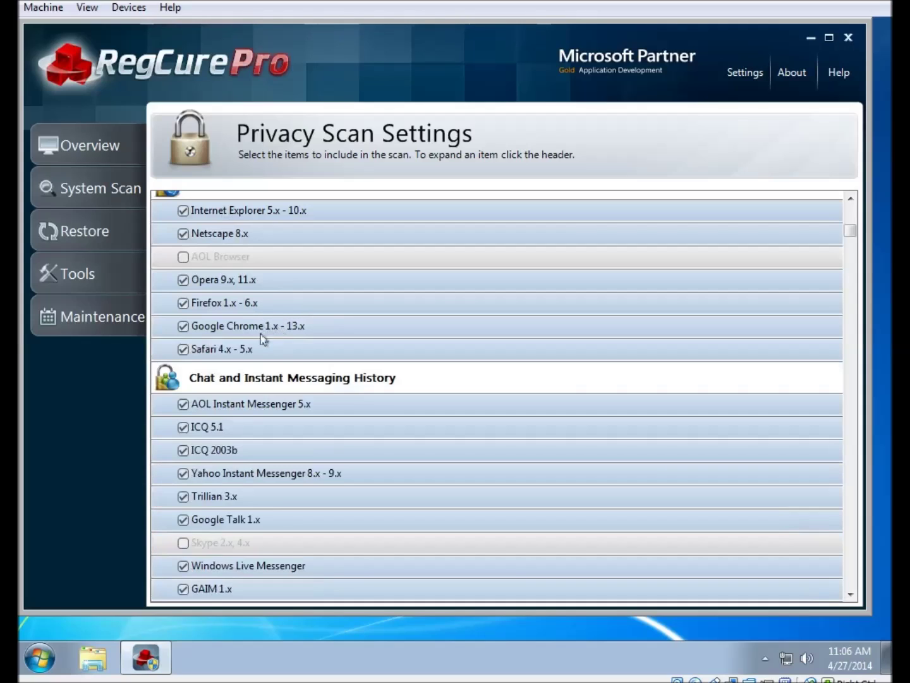
click(227, 305)
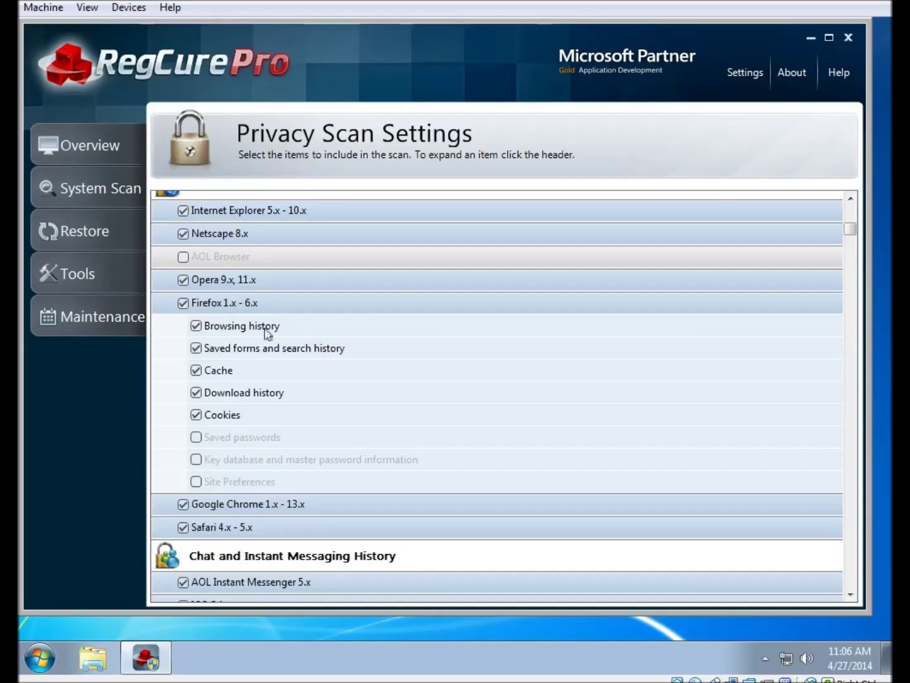
click(271, 303)
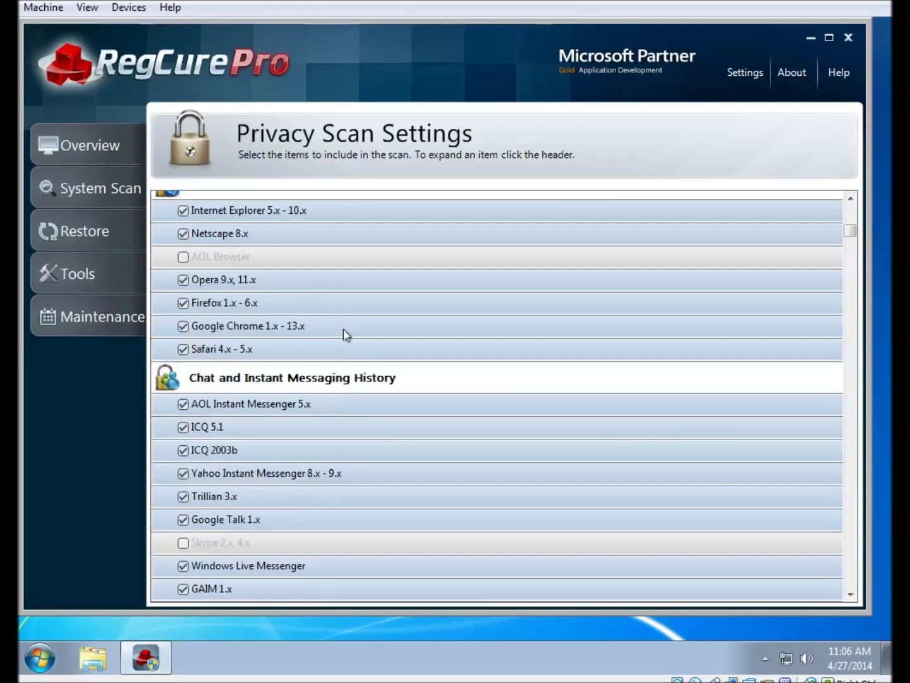
scroll(348, 335, up, 2)
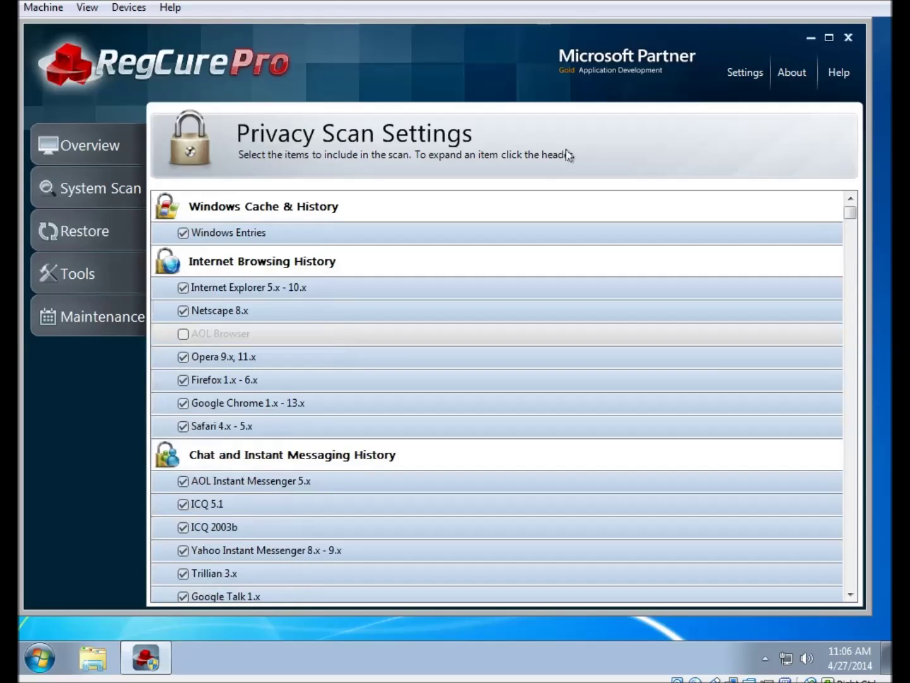
click(747, 75)
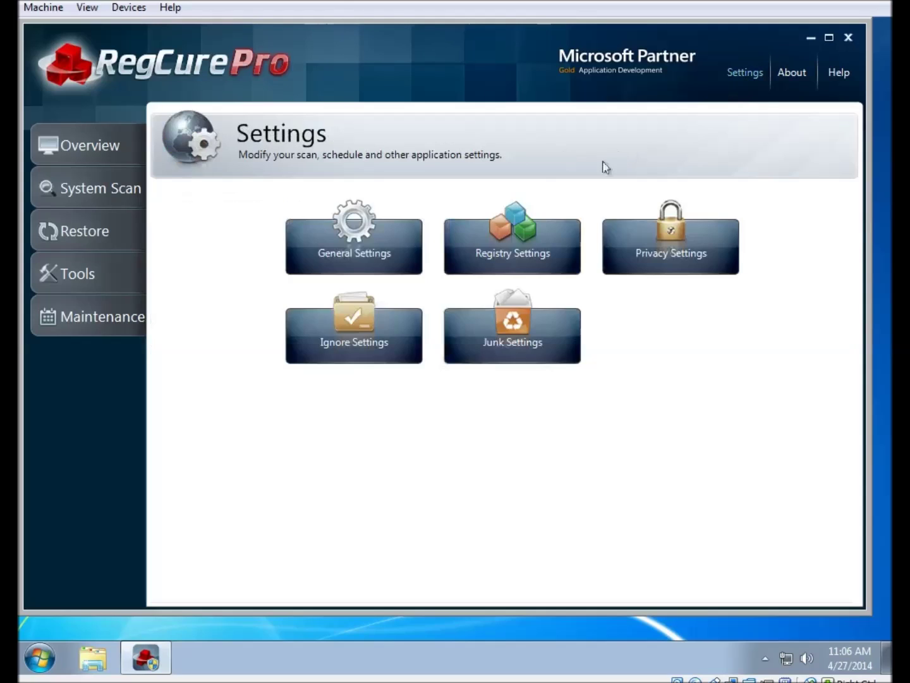
click(537, 247)
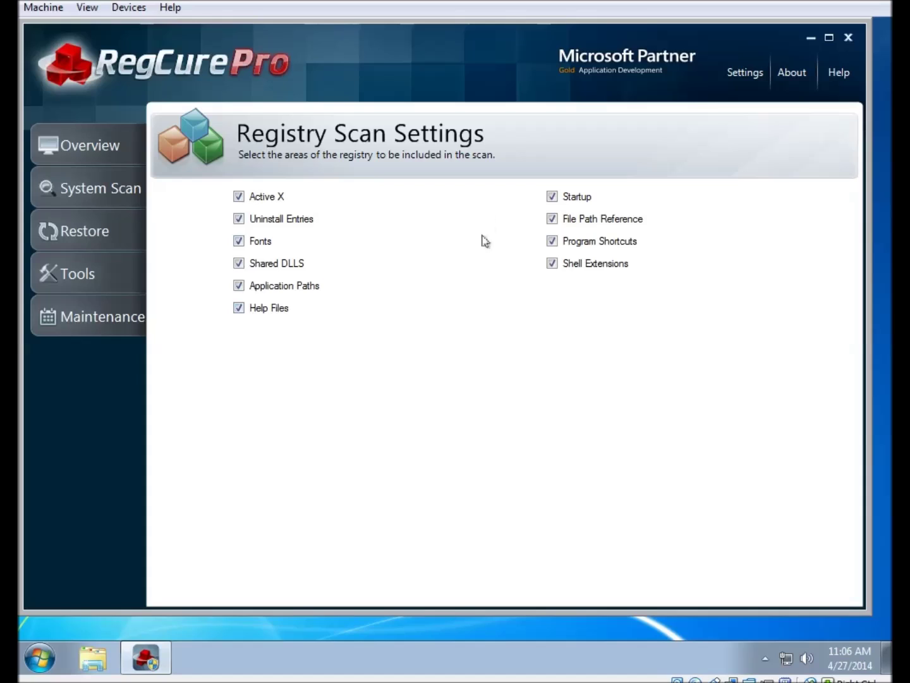
click(745, 73)
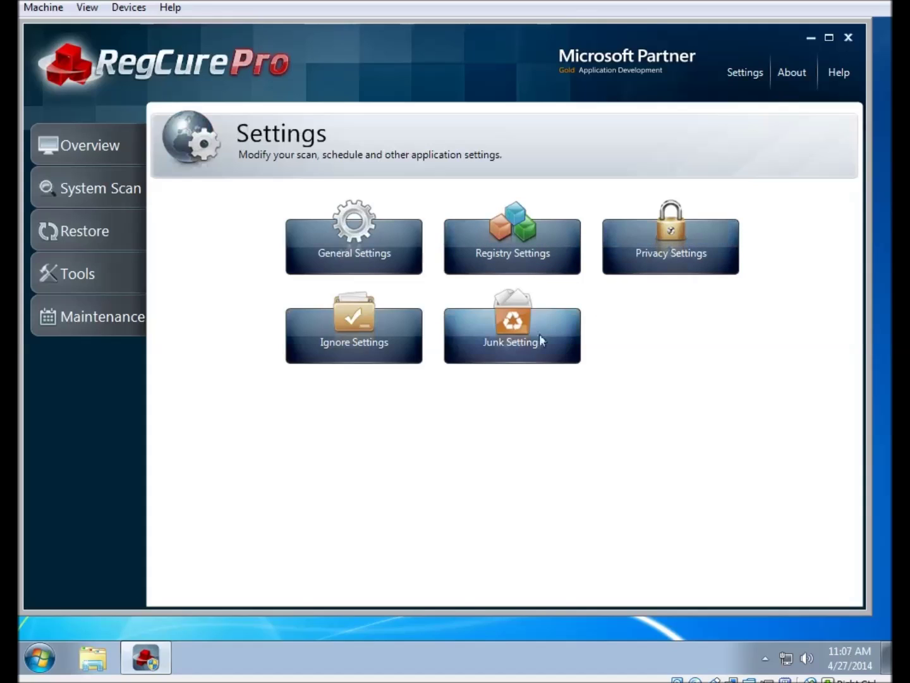
click(480, 335)
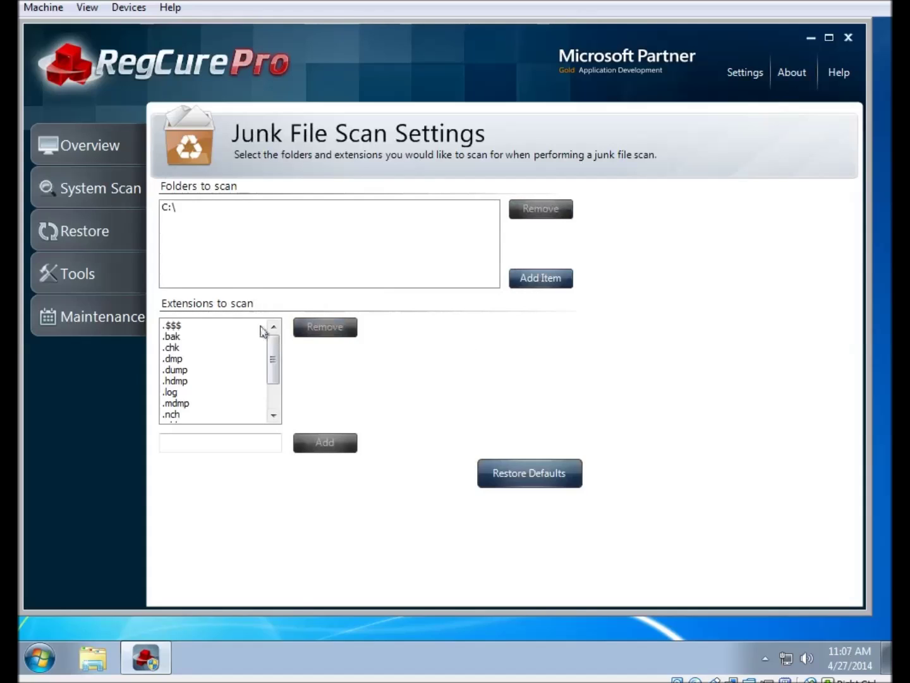
drag(273, 354, 266, 381)
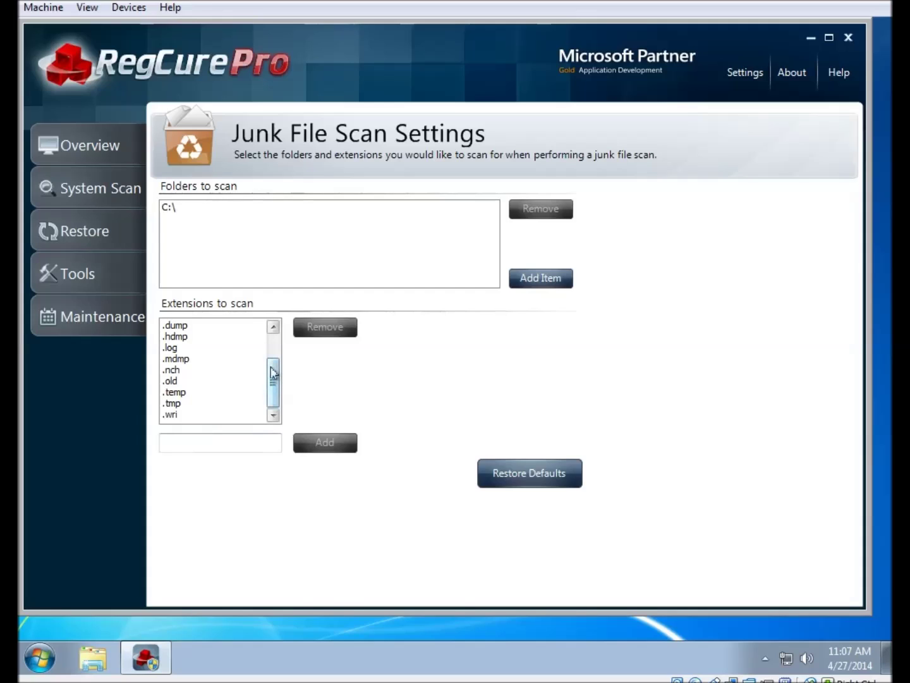
click(219, 439)
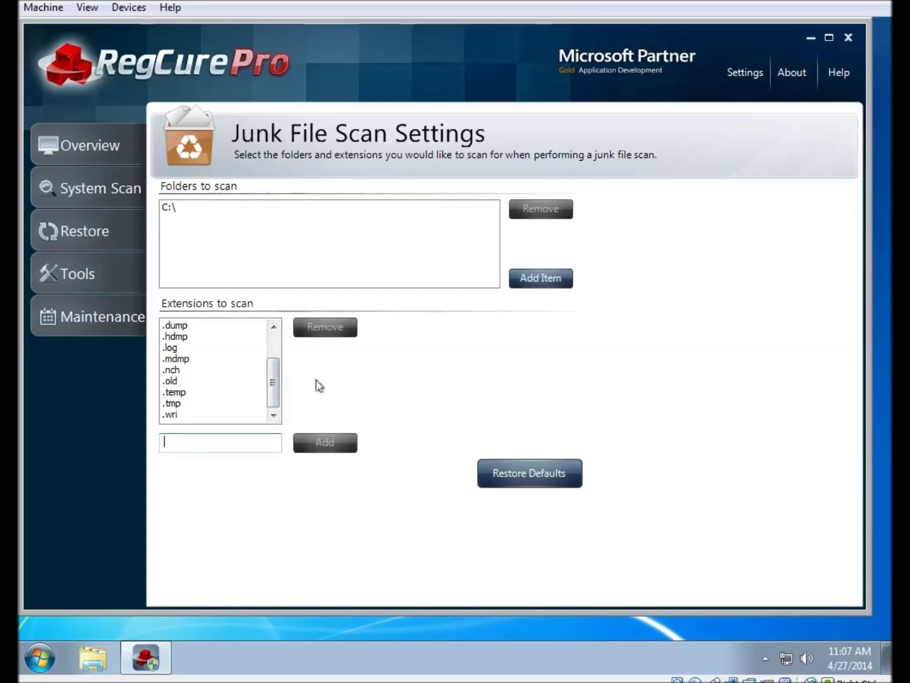
drag(273, 380, 274, 333)
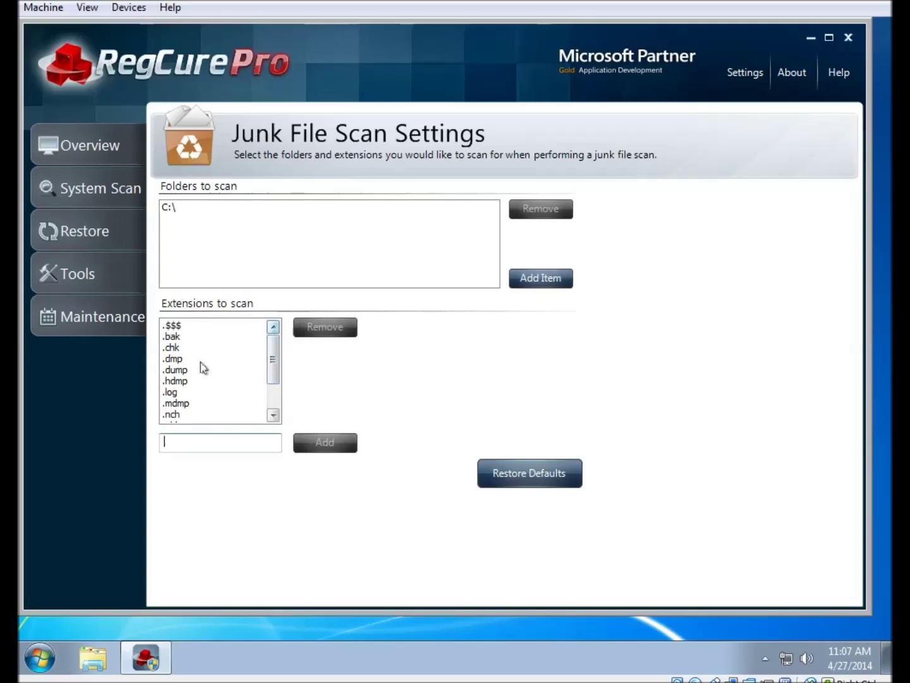
click(179, 371)
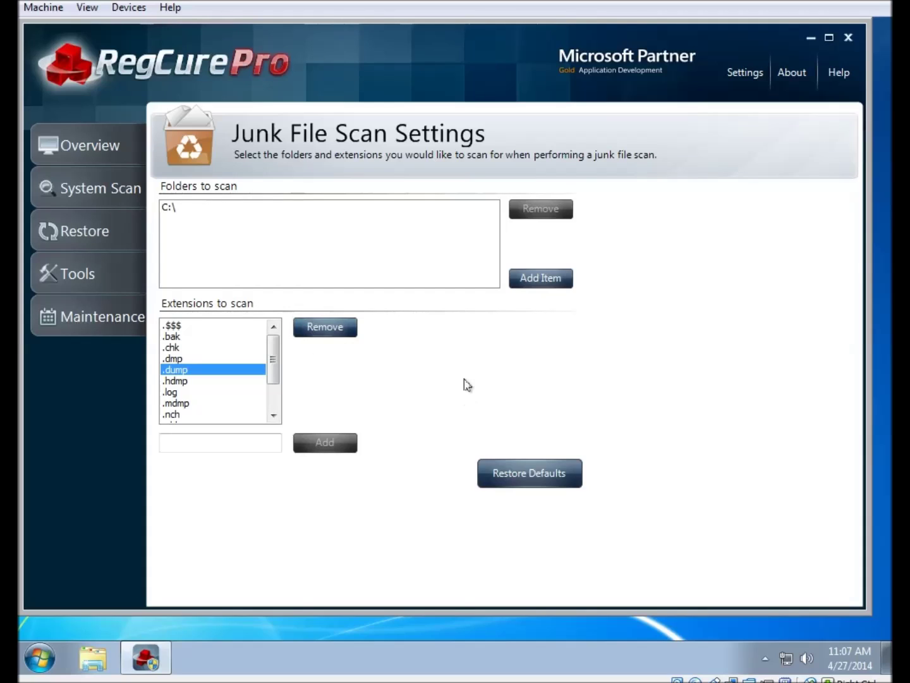
click(179, 210)
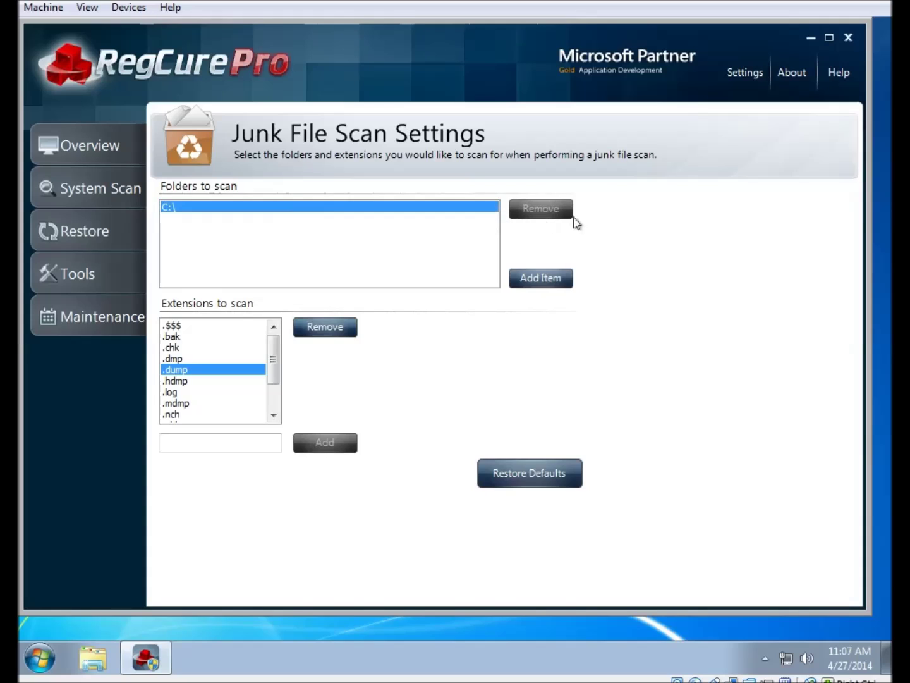
Add the user's home folder to the junk scan folders and remove C:\.
click(541, 278)
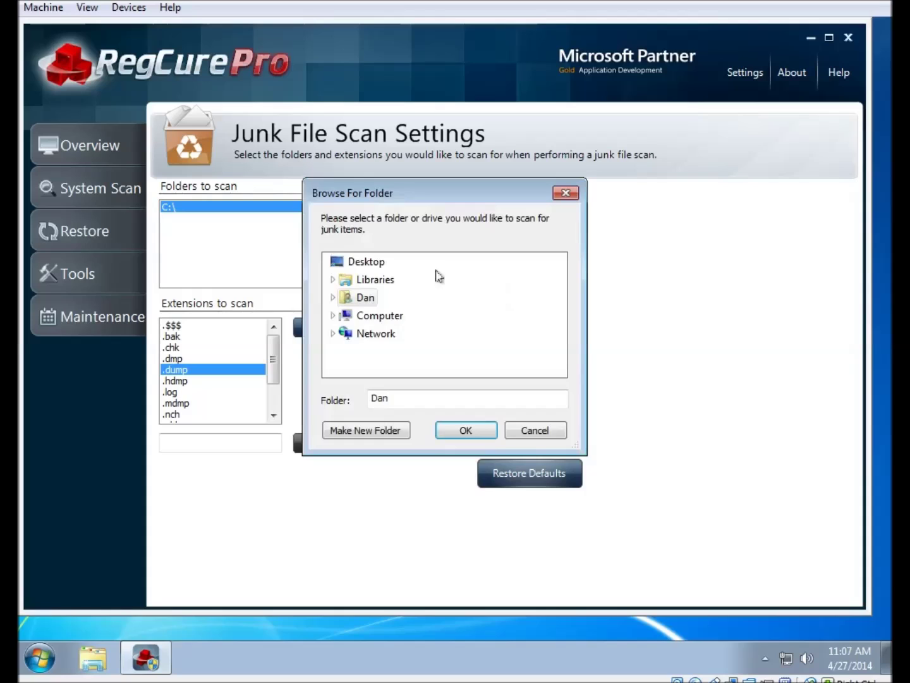
click(546, 431)
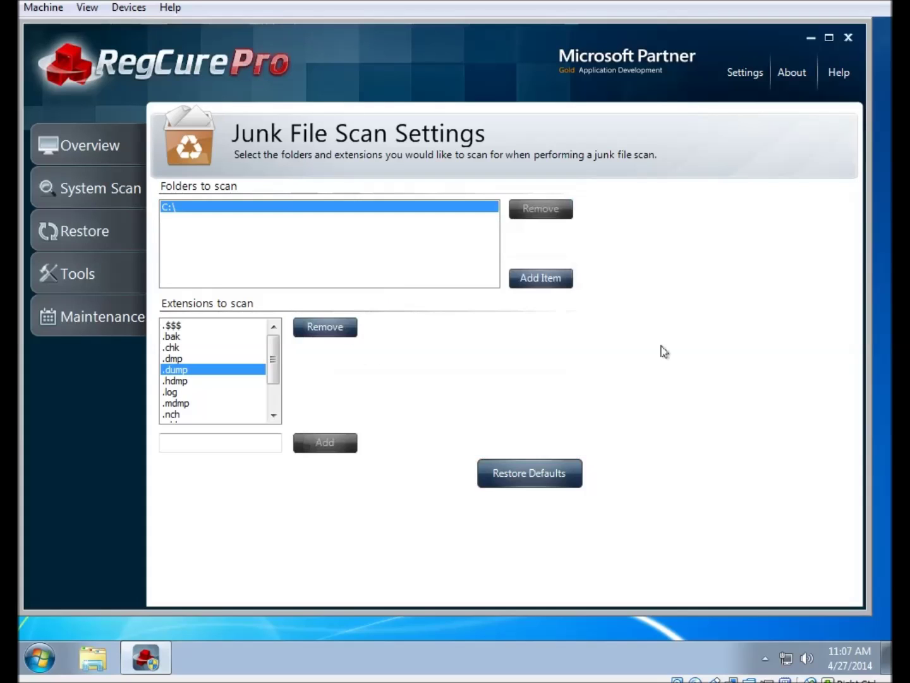
click(544, 279)
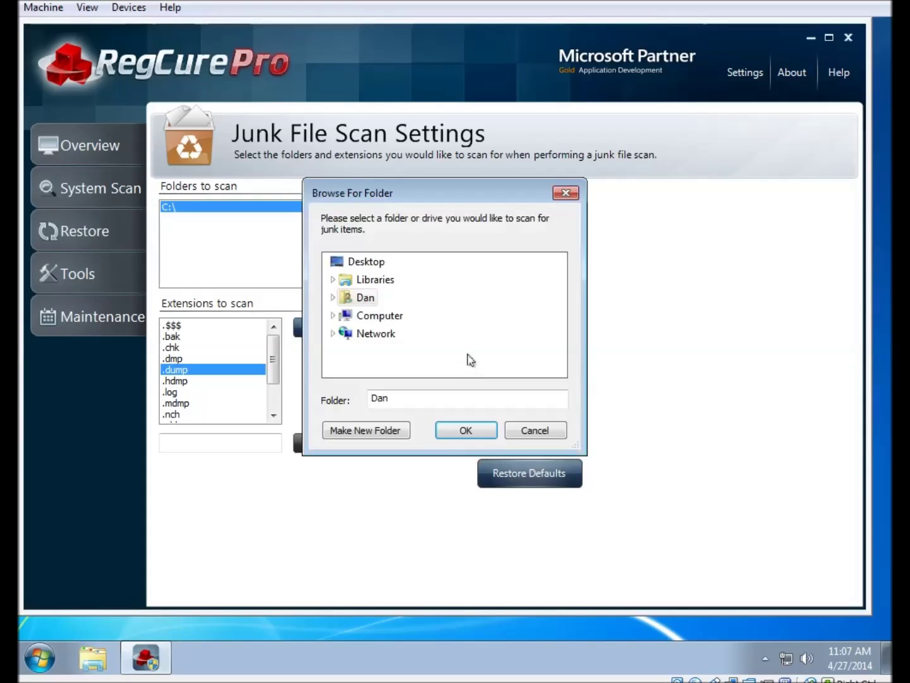
double_click(362, 297)
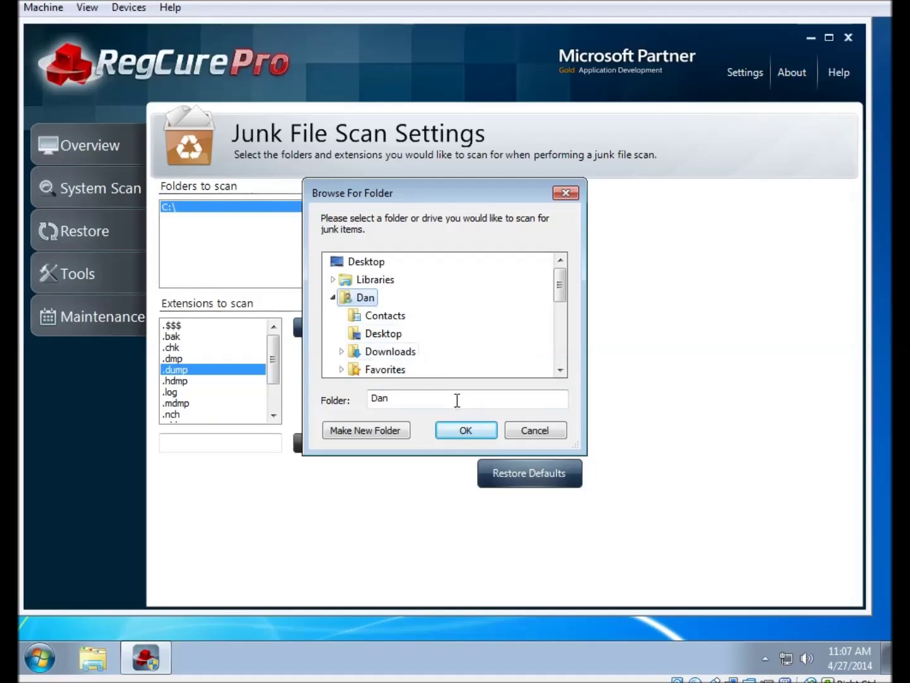
click(465, 430)
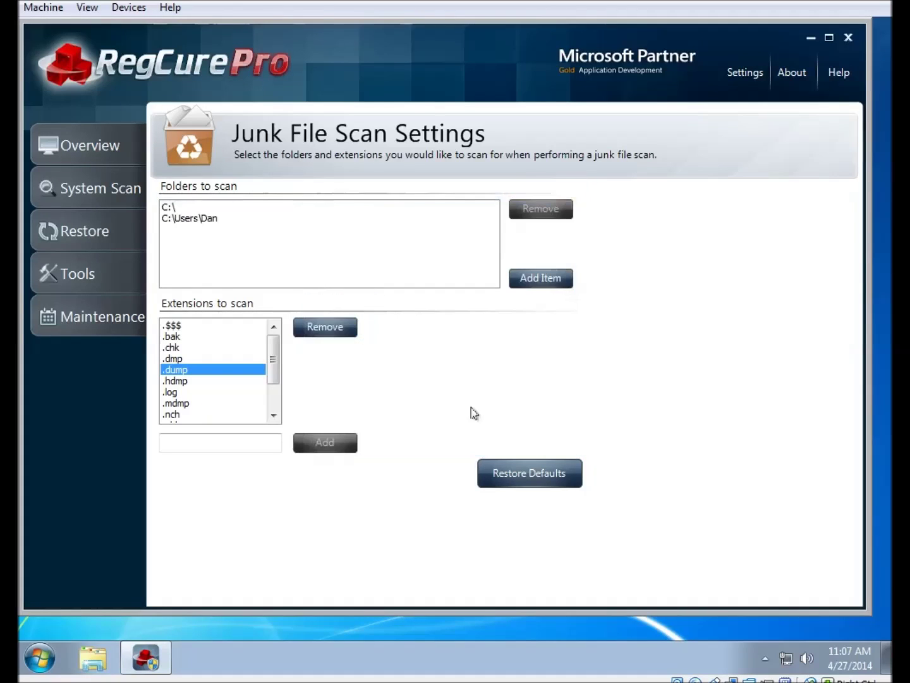
click(181, 208)
click(541, 210)
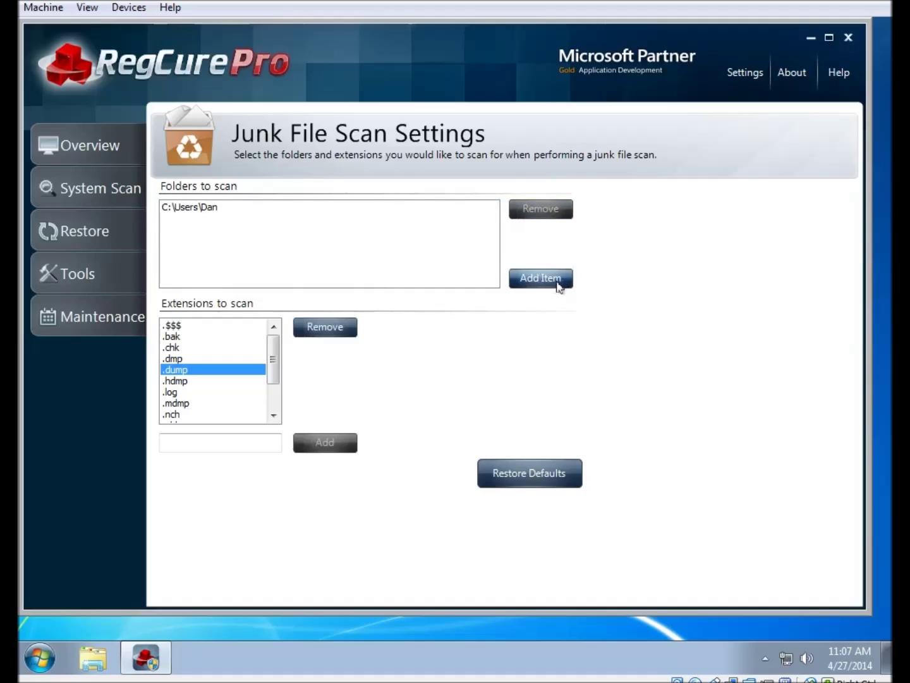
Add Local Disk (C:) back to the scan folders and remove the home folder.
click(559, 286)
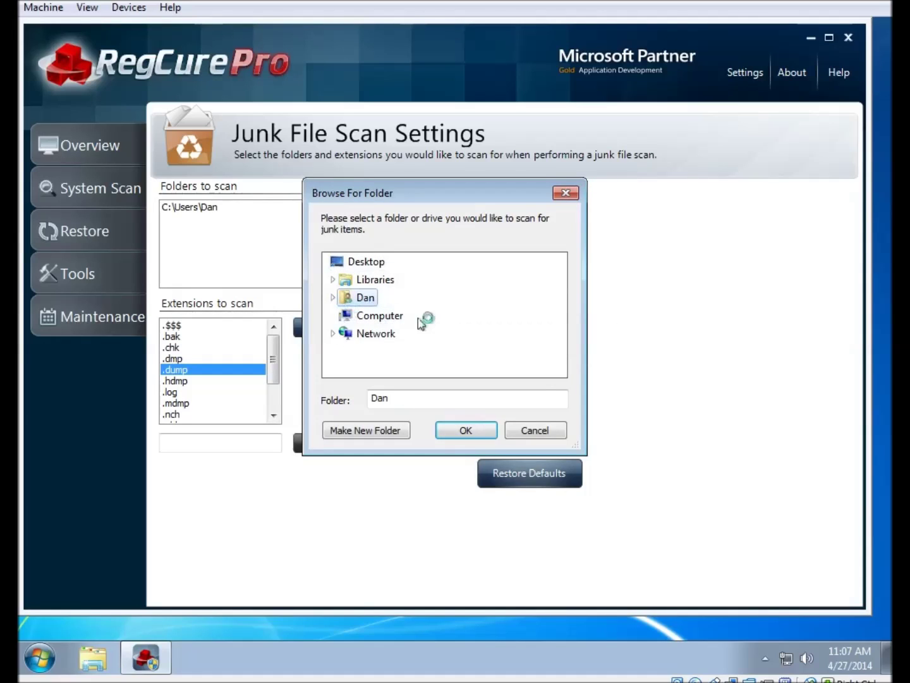
click(416, 335)
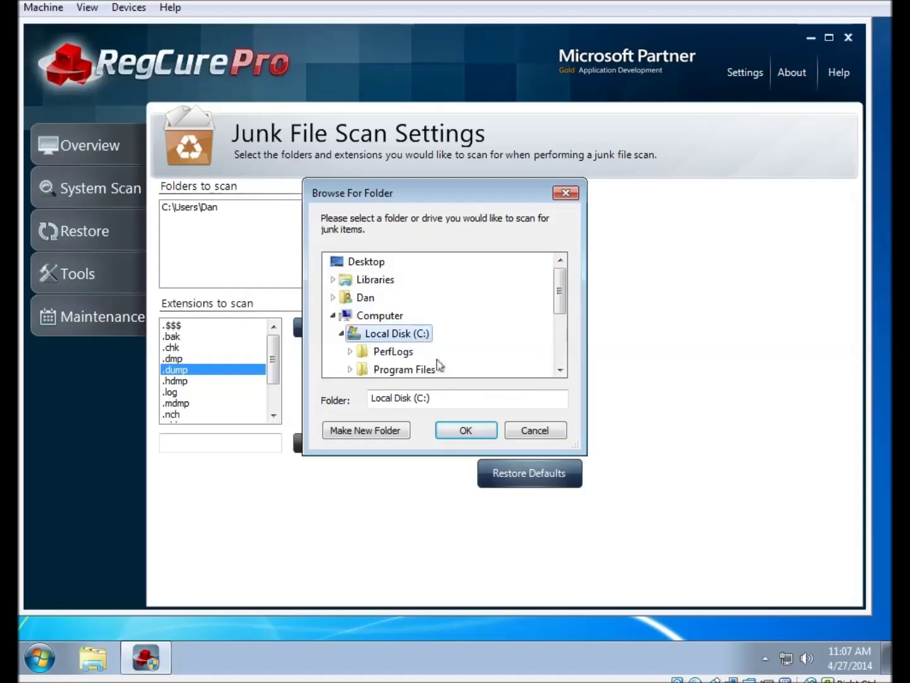
click(464, 429)
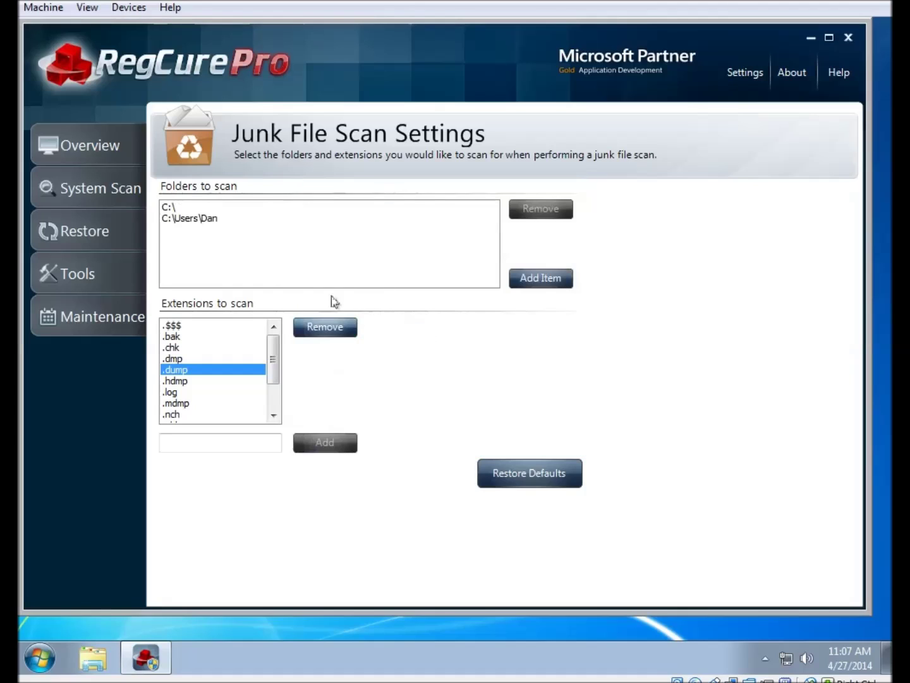
click(213, 219)
click(549, 213)
Add the user's home folder to the scan folders once more.
click(540, 278)
click(373, 314)
click(366, 297)
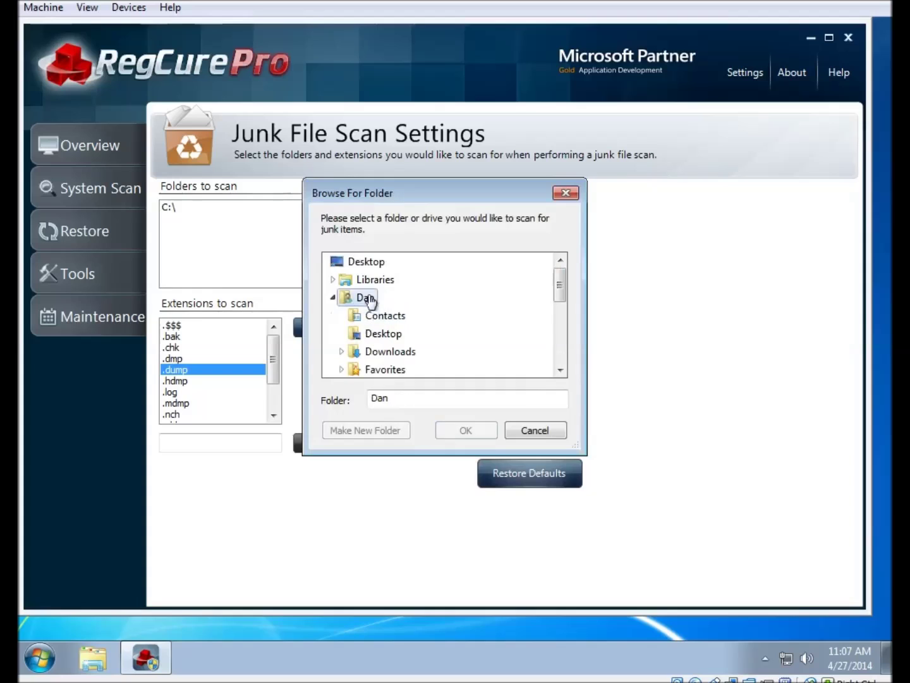
click(482, 435)
Restore the junk scan defaults so only C:\ remains, and return to Settings.
click(513, 471)
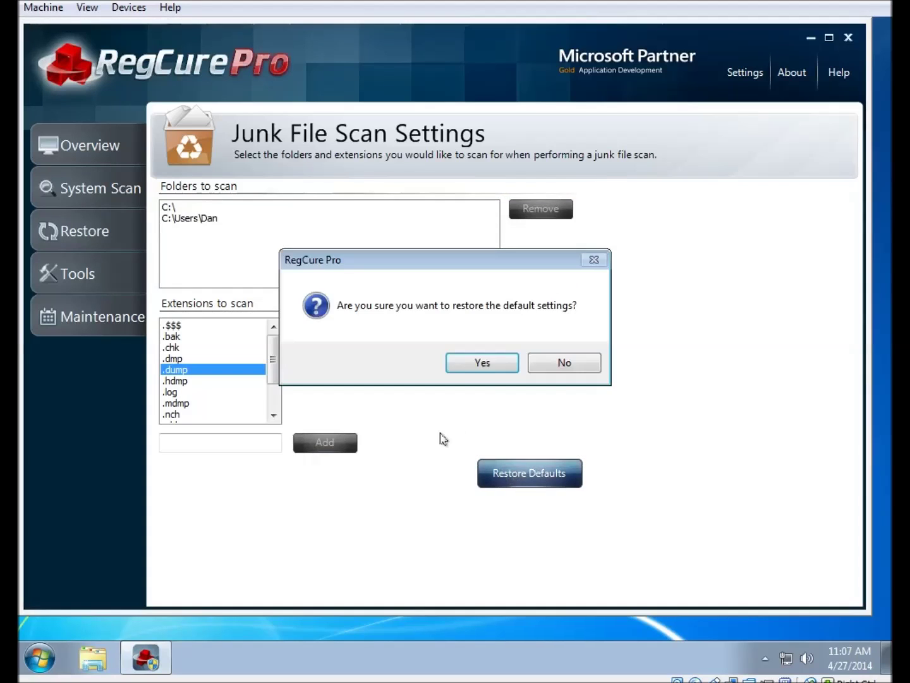
click(467, 360)
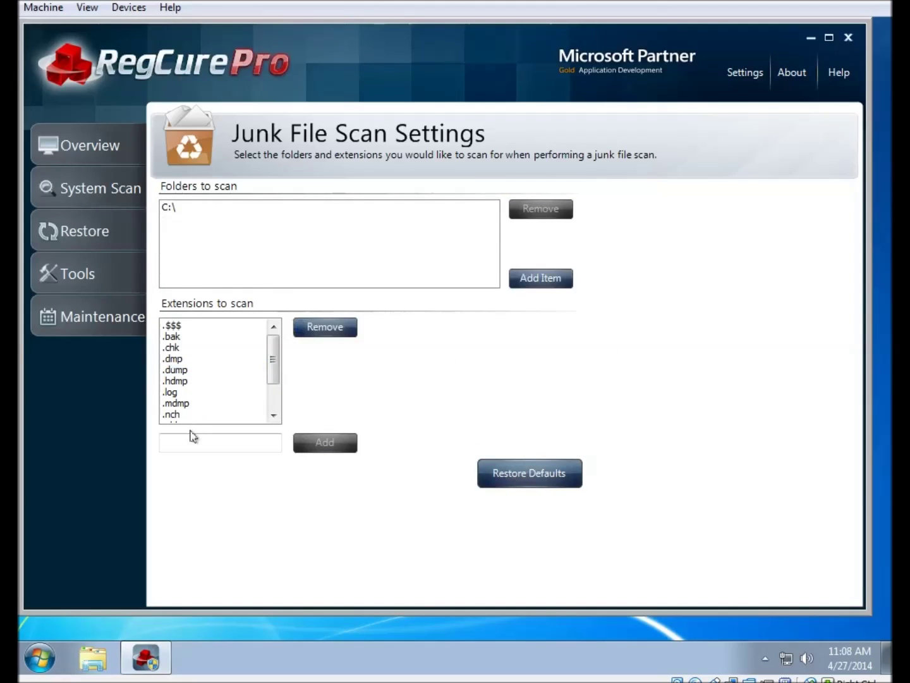
click(742, 73)
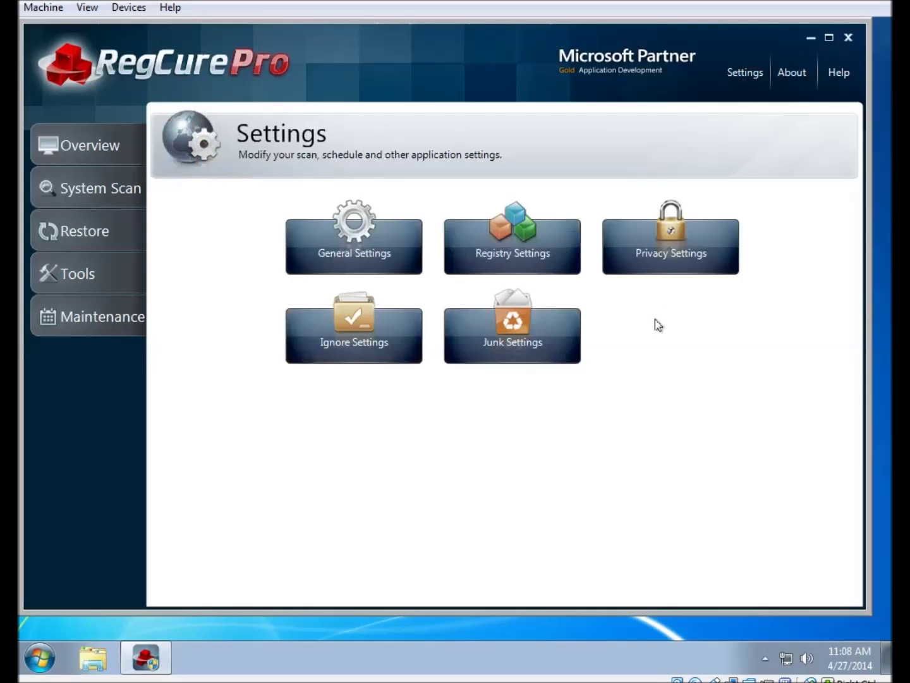
Confirm the Ignore Settings list is empty, then return to the Overview page.
click(391, 339)
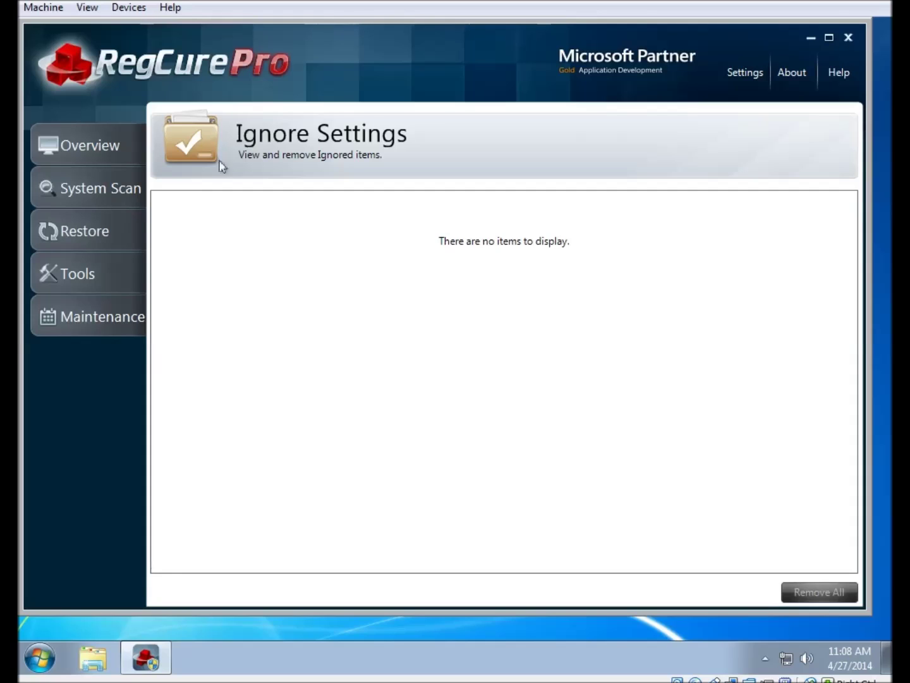
click(99, 146)
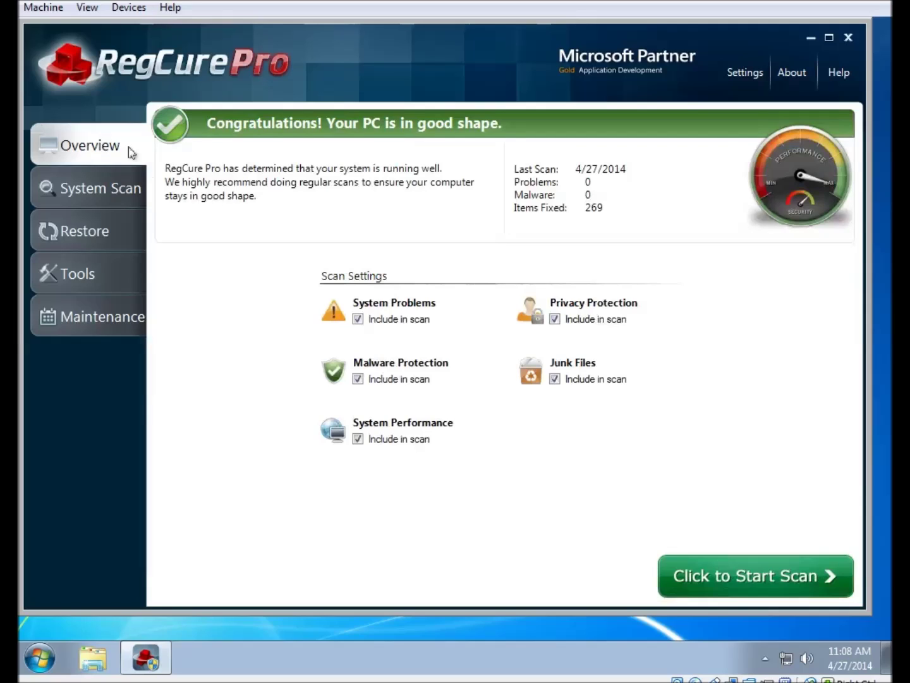